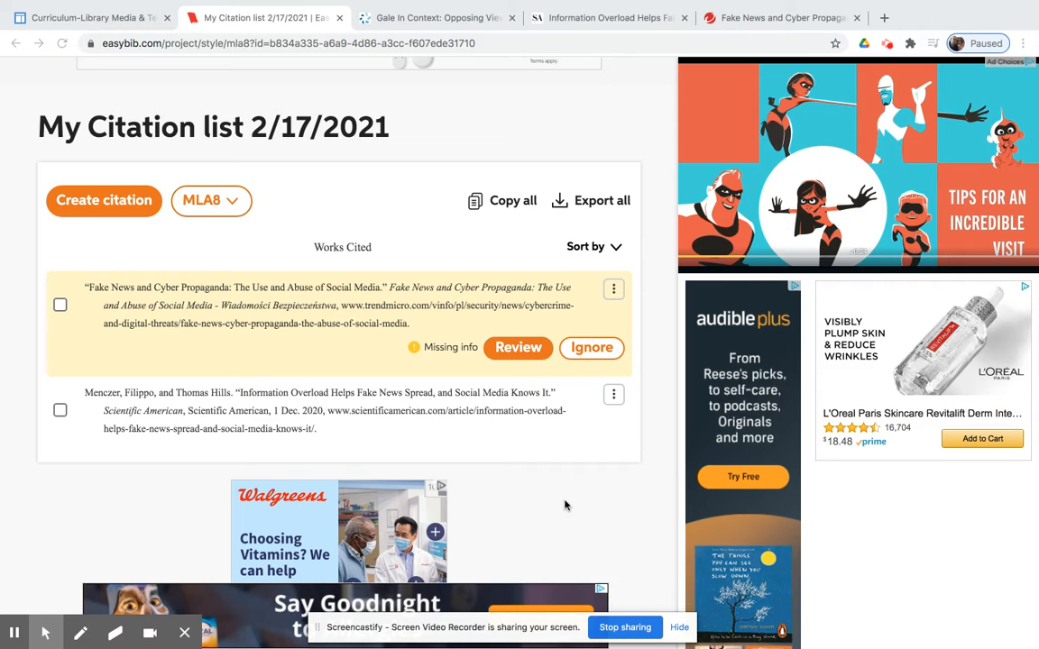
Step: Look over the Trend Micro, Scientific American and Gale articles, including the source citation at the end of the Gale article
click(771, 20)
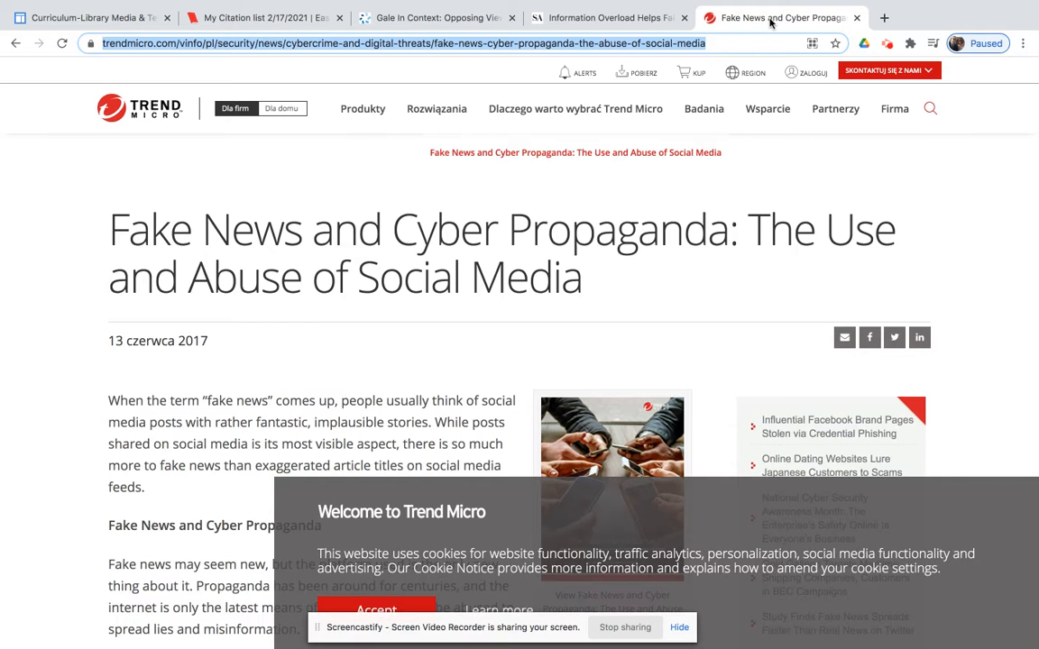
click(598, 22)
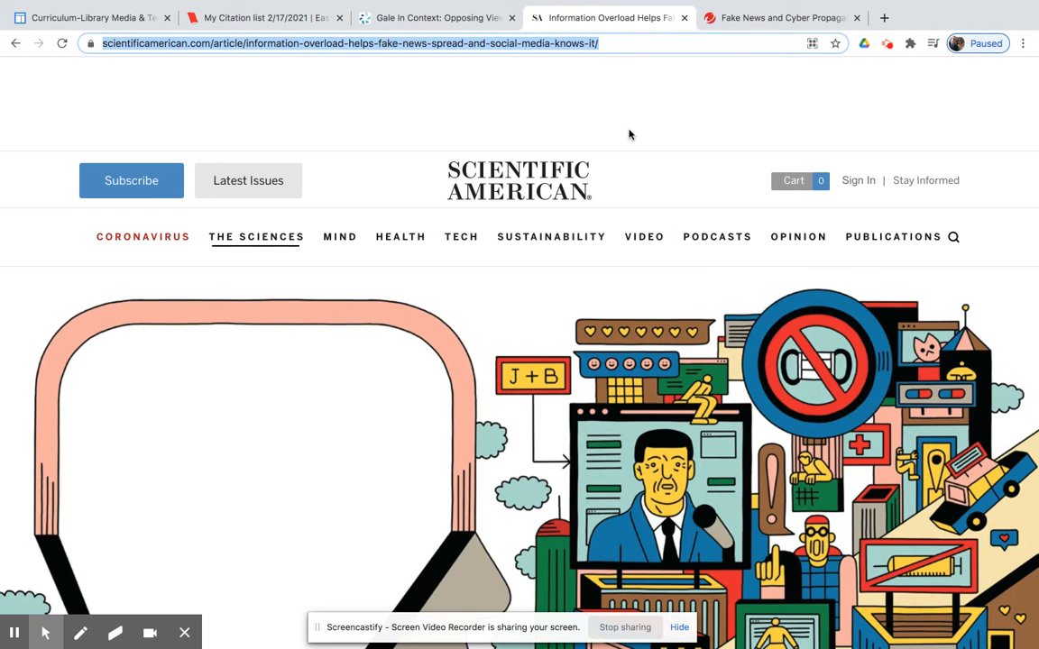
click(413, 20)
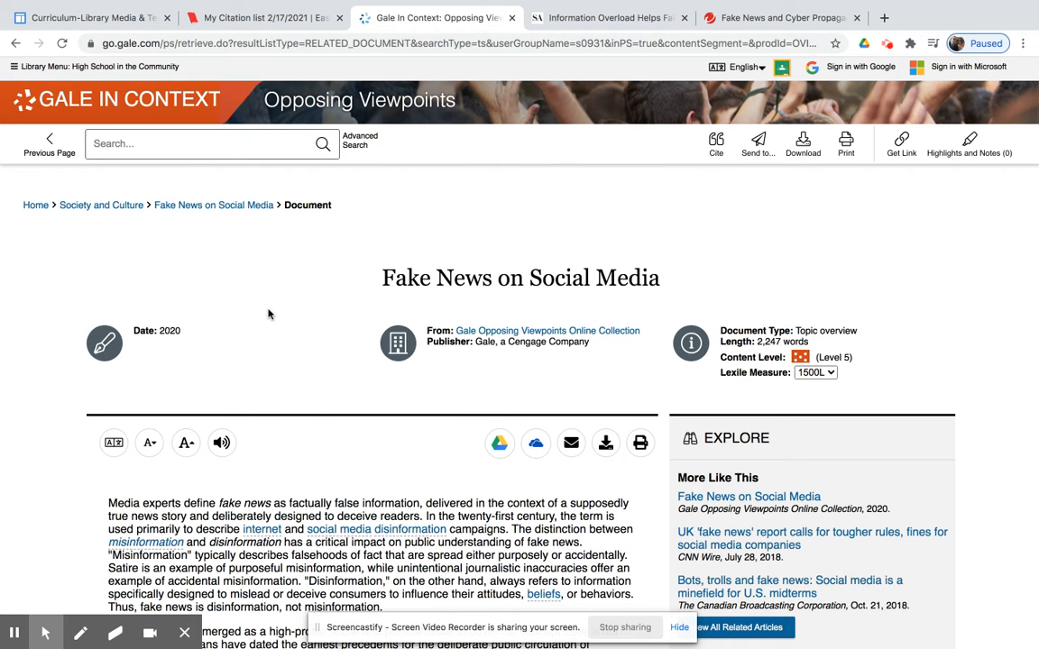
scroll(338, 474, down, 15)
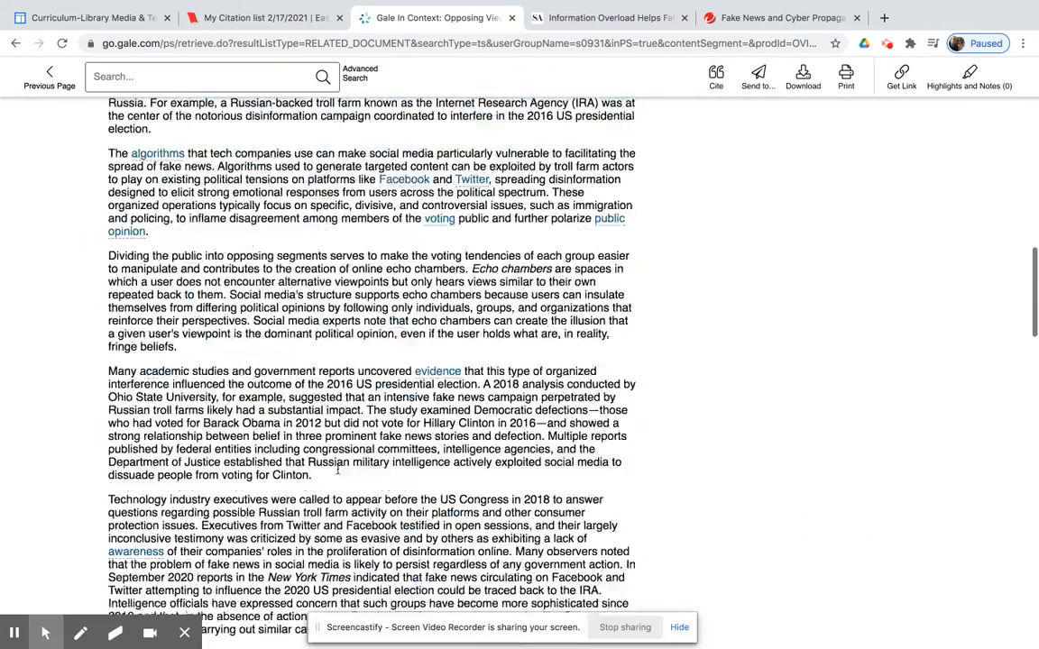
scroll(337, 471, down, 20)
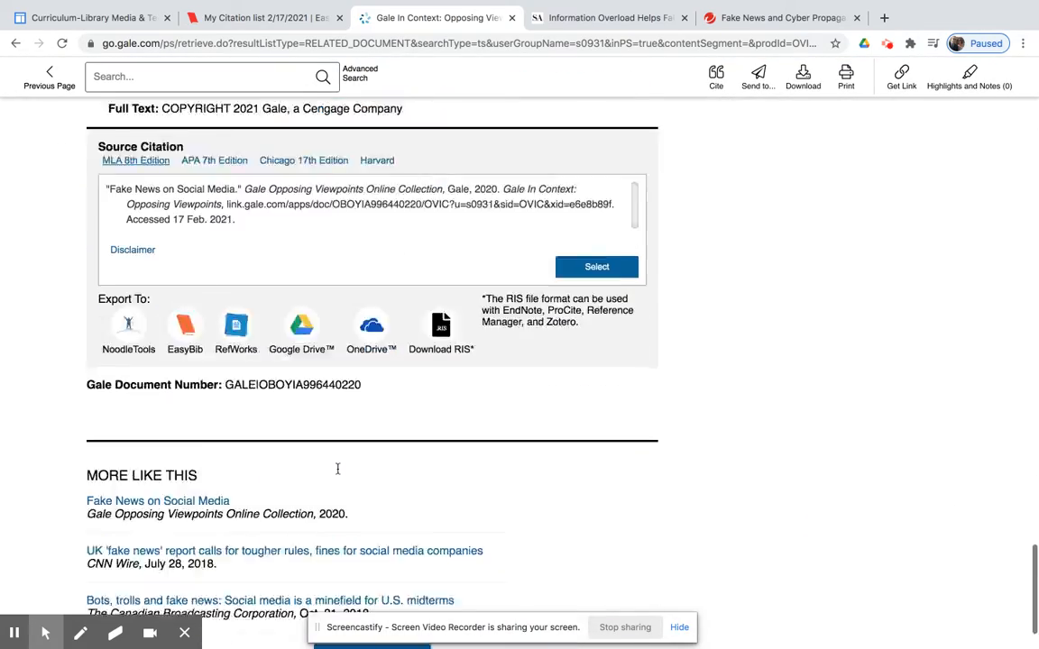
scroll(340, 474, up, 1)
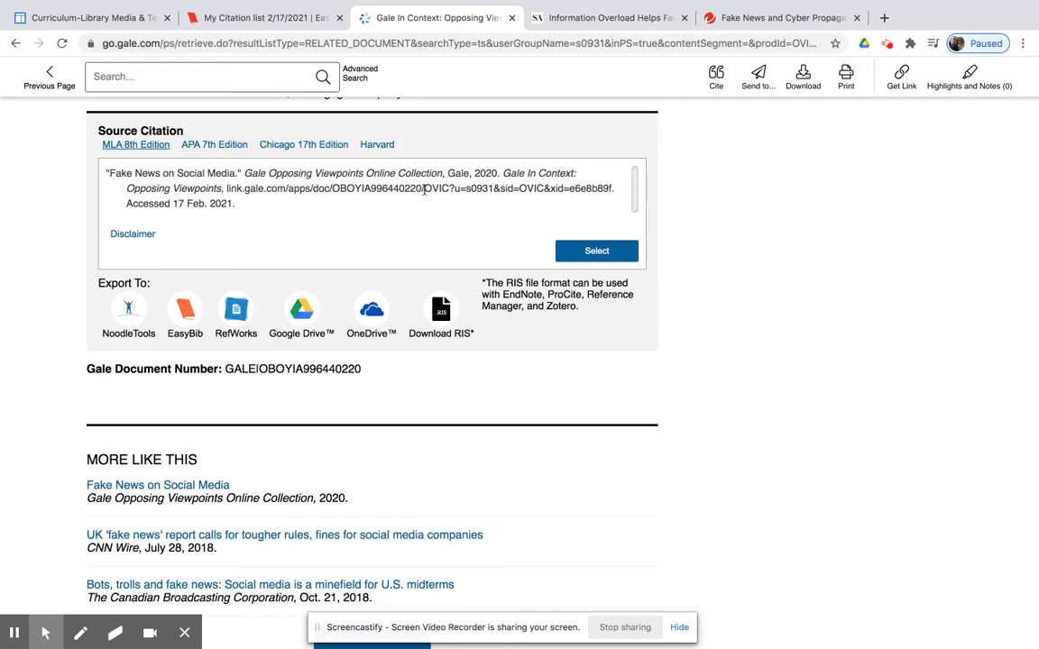
scroll(783, 287, up, 20)
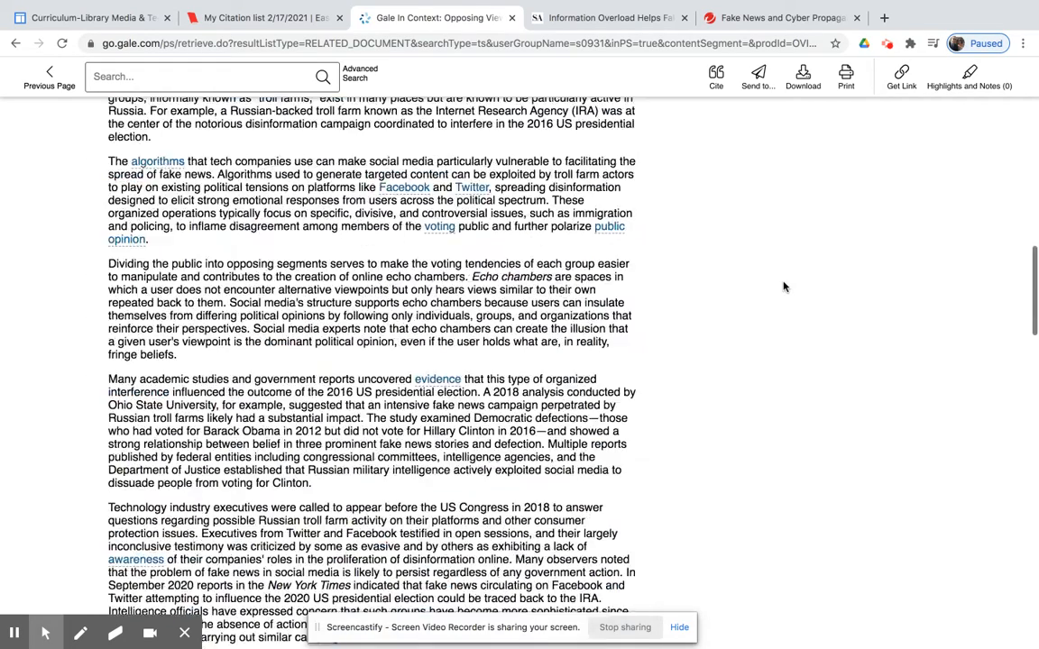
scroll(783, 287, up, 5)
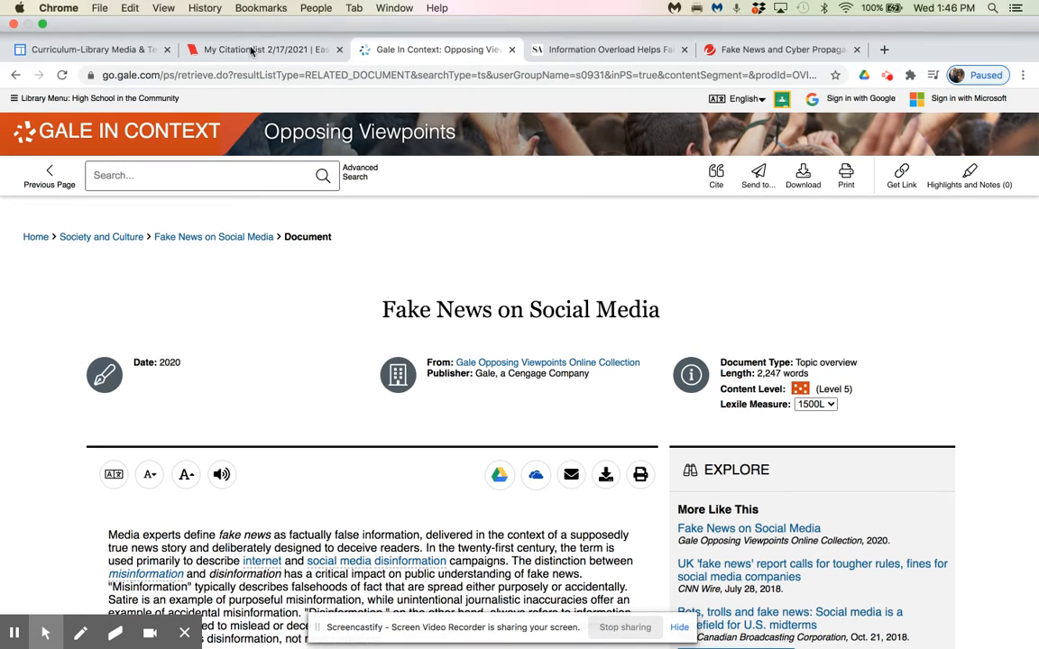
Step: Return to the EasyBib citation list and start a new MLA8 citation with Database as the source
click(248, 52)
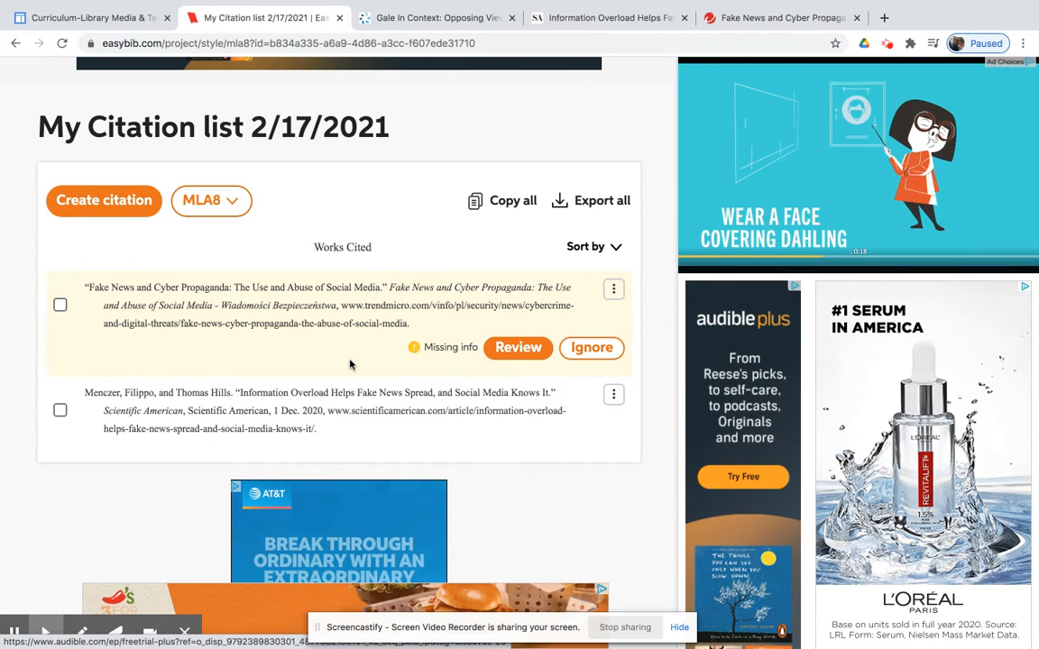
mouse_move(151, 325)
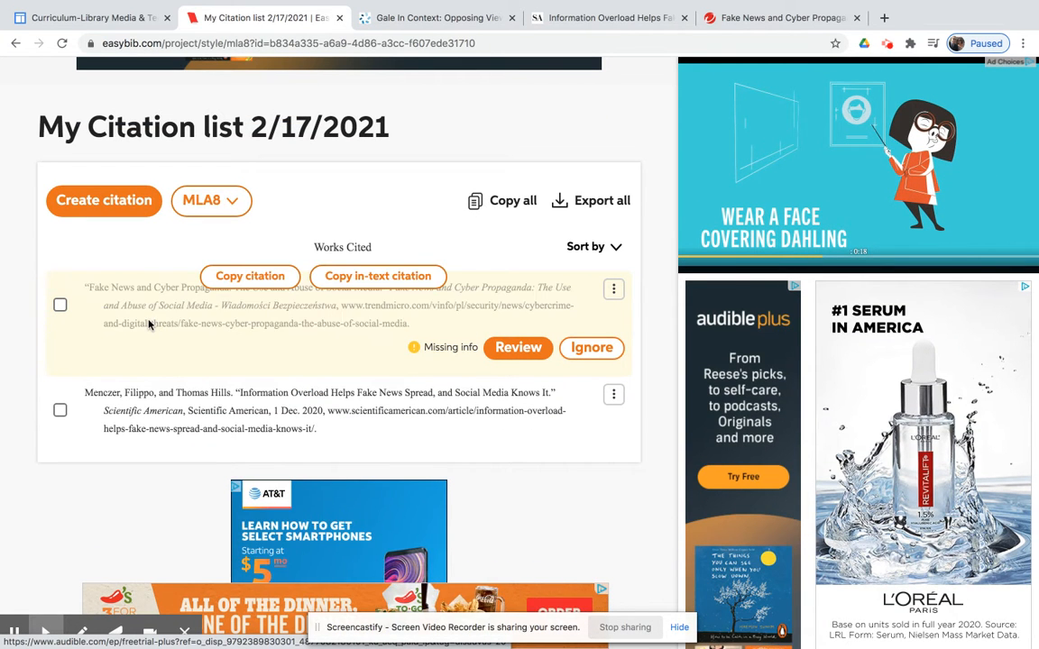
mouse_move(150, 431)
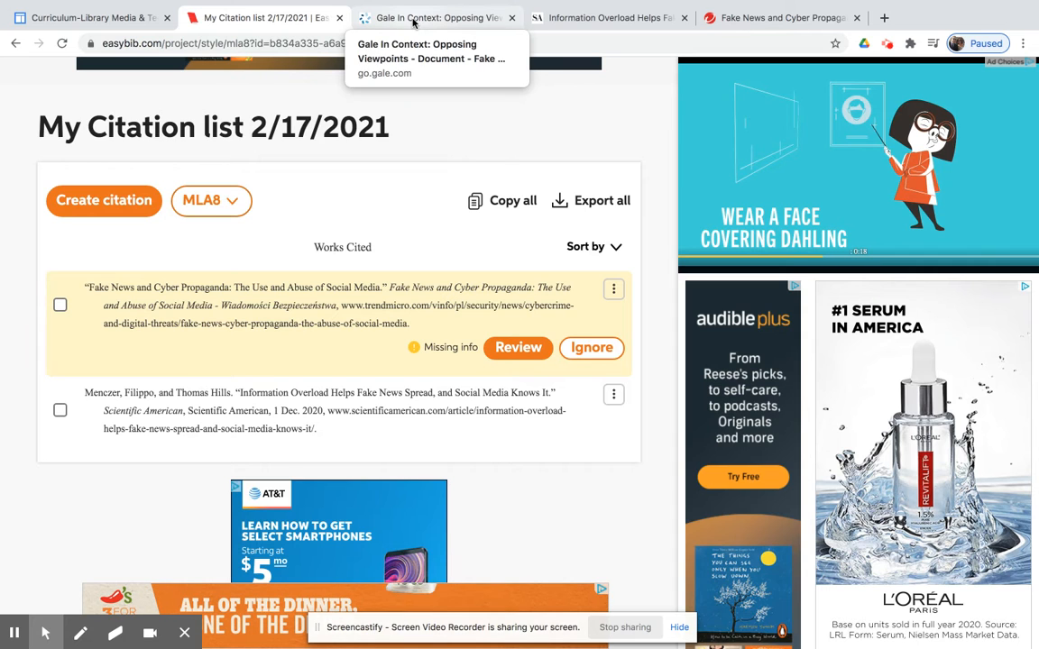
click(86, 210)
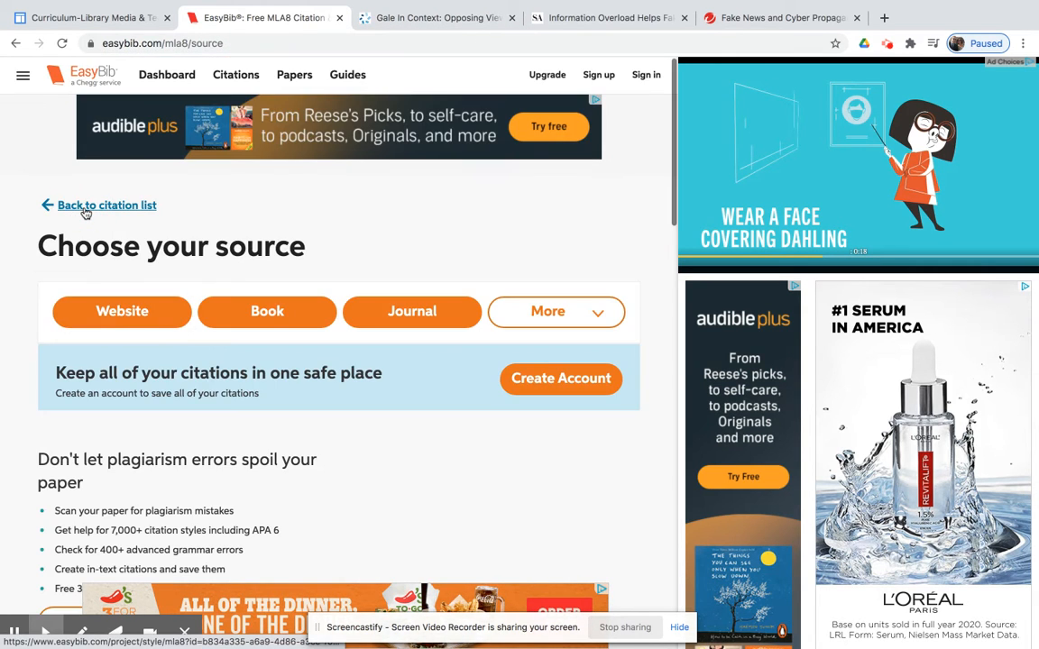
click(598, 313)
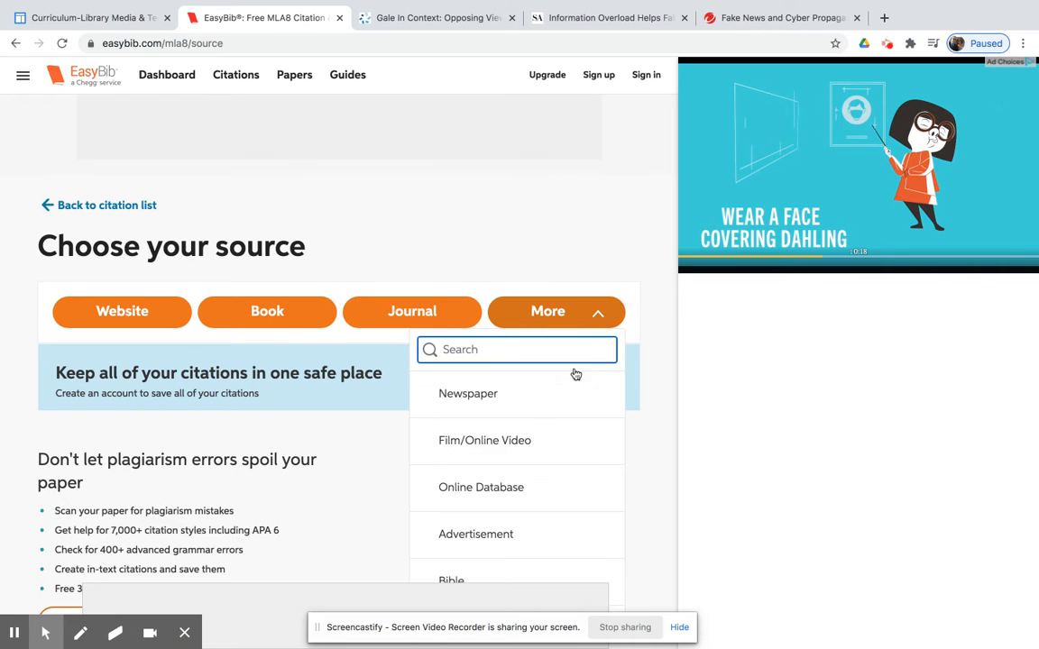
scroll(567, 448, down, 4)
scroll(567, 449, down, 5)
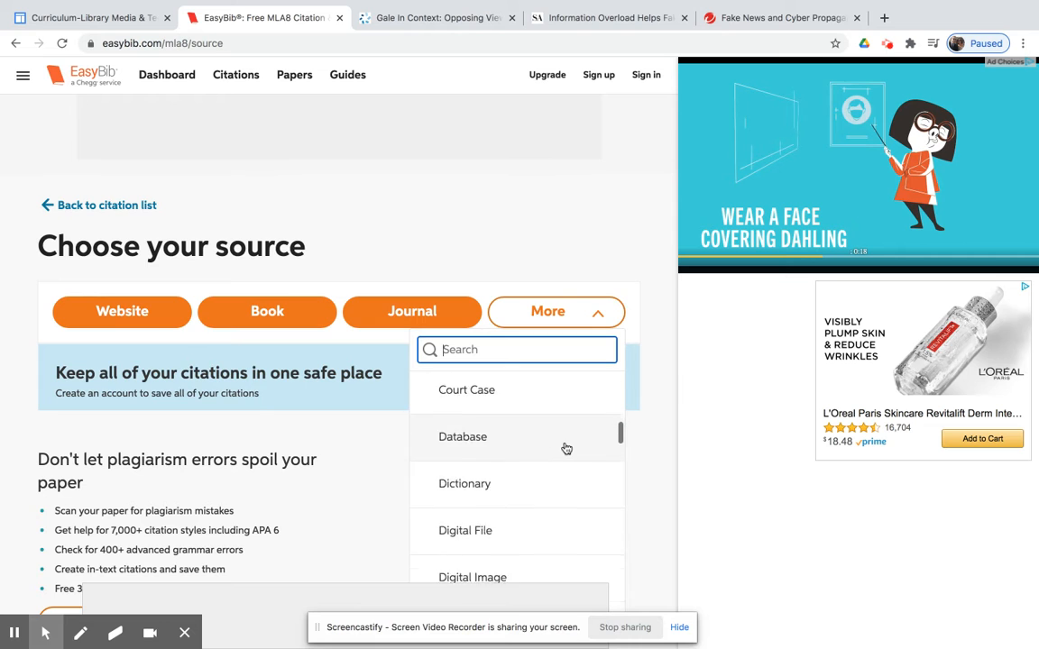
scroll(566, 448, down, 1)
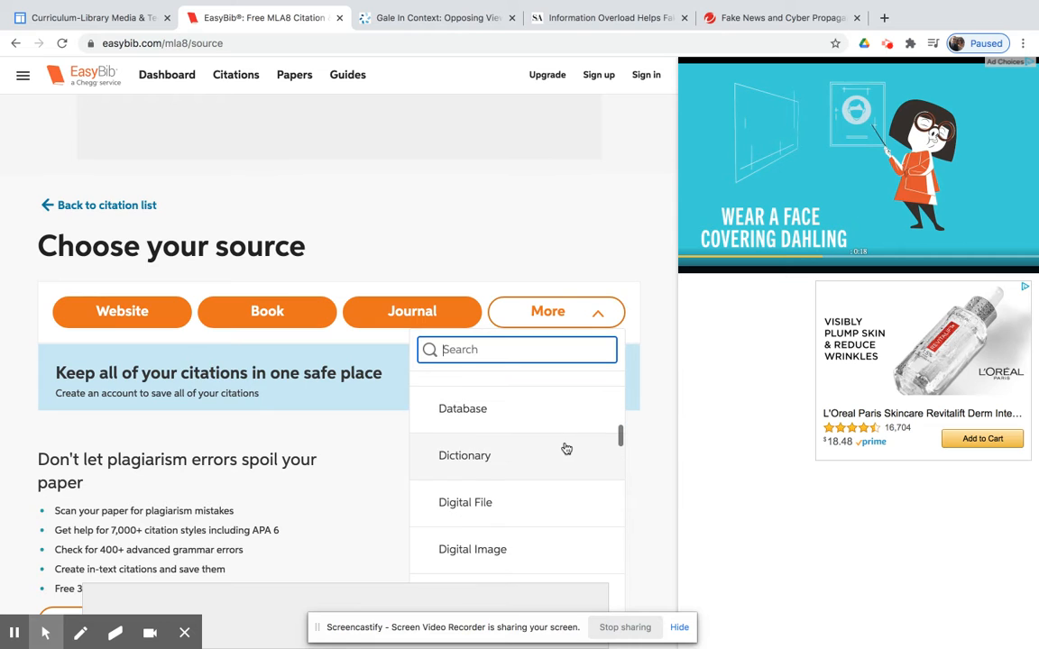
click(463, 411)
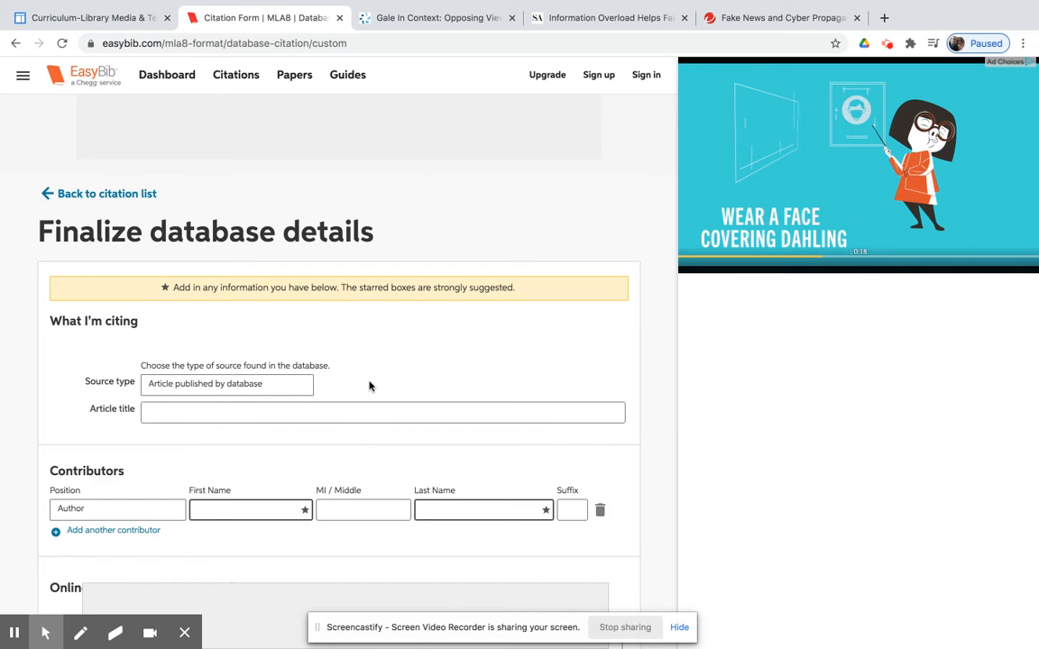
Step: Switch to the Gale article and examine its MLA 8th Edition source citation for the details the form needs
click(420, 19)
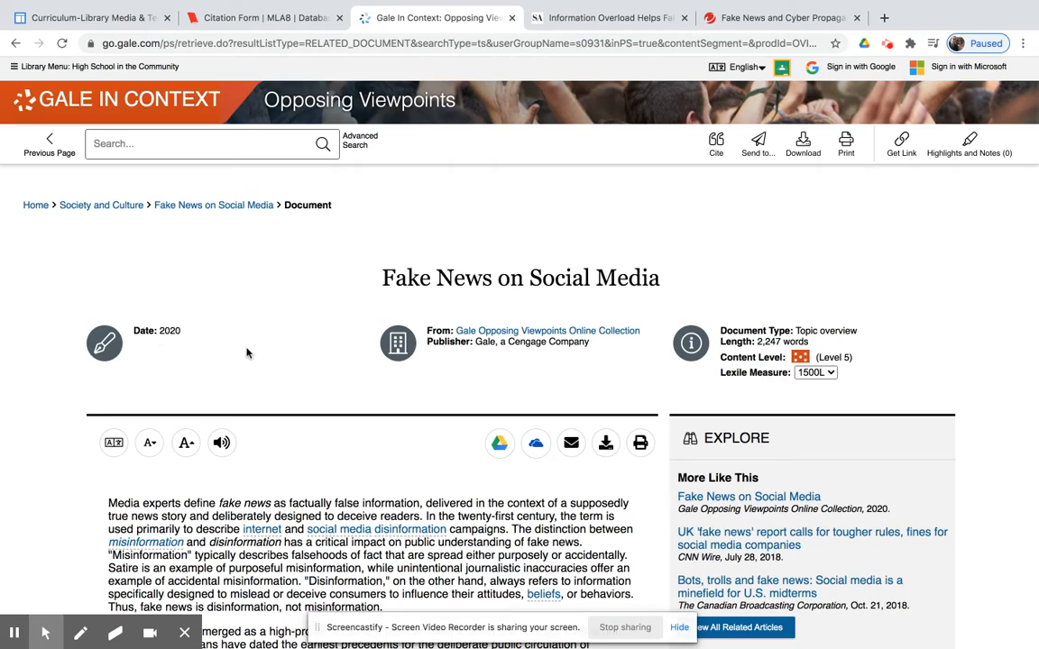
scroll(313, 439, down, 20)
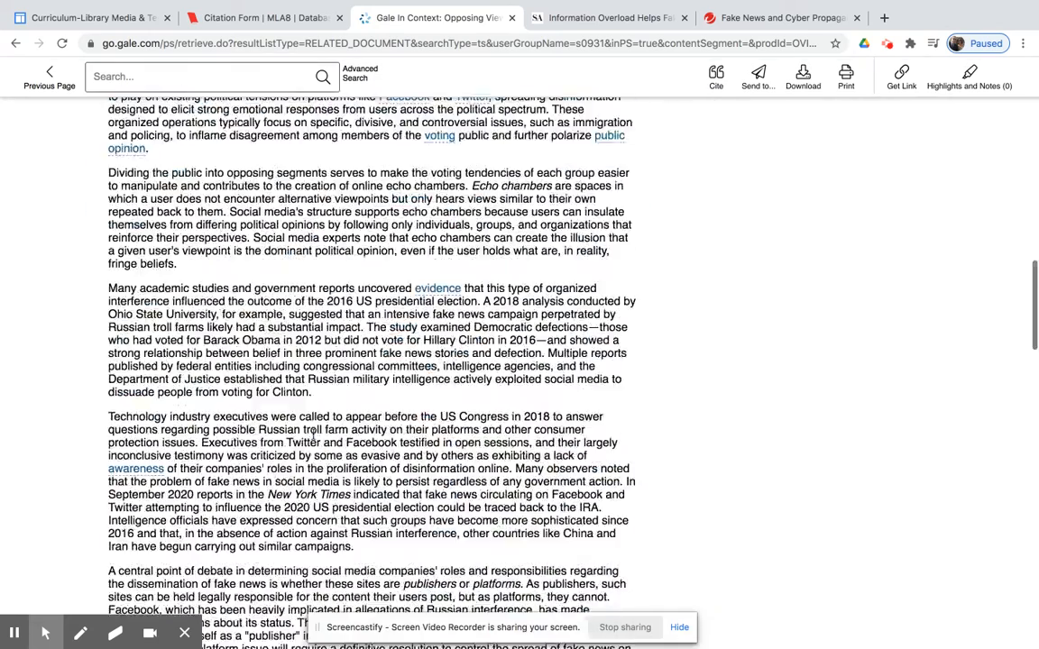
scroll(313, 435, down, 20)
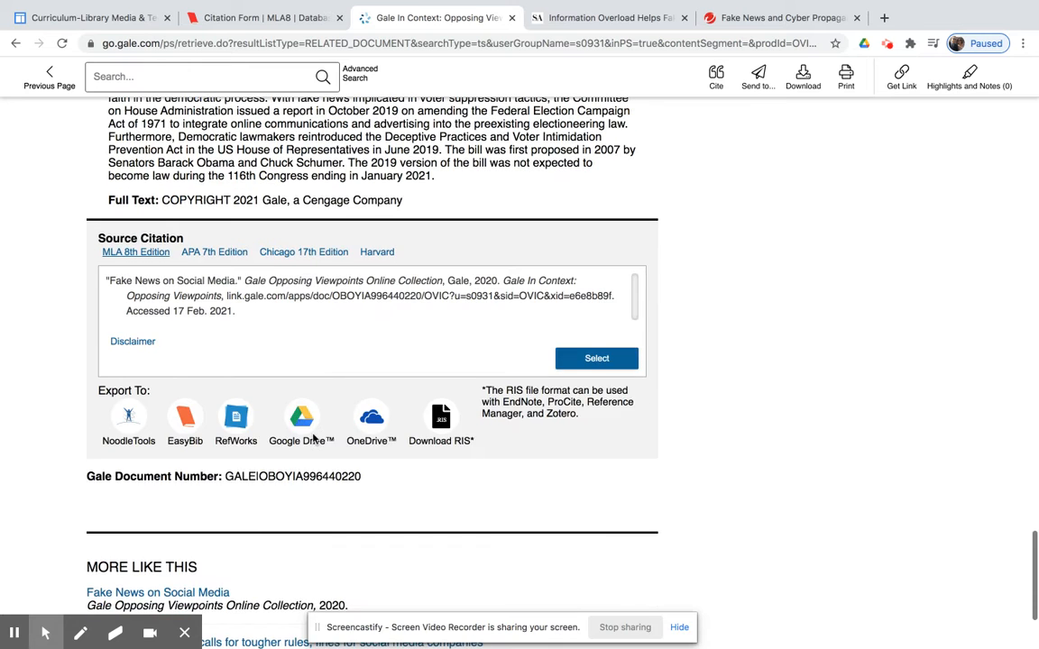
scroll(313, 440, down, 3)
scroll(313, 439, up, 2)
scroll(313, 439, up, 4)
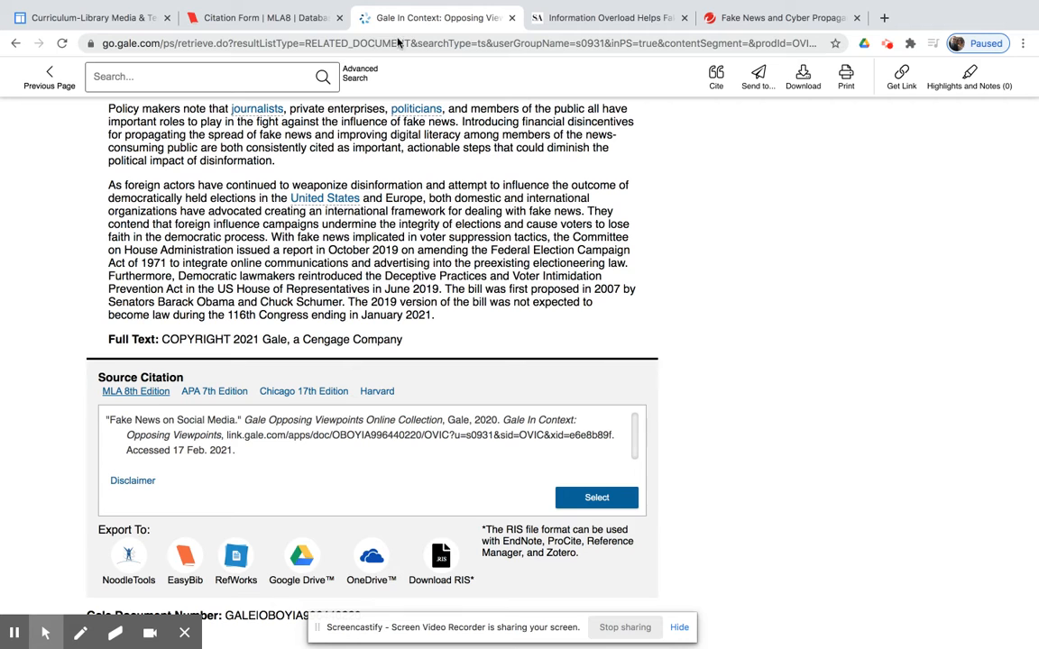
Step: Enter "Fake News on Social Media" as the article title in the EasyBib database citation form, checking the title on the Gale page
click(231, 22)
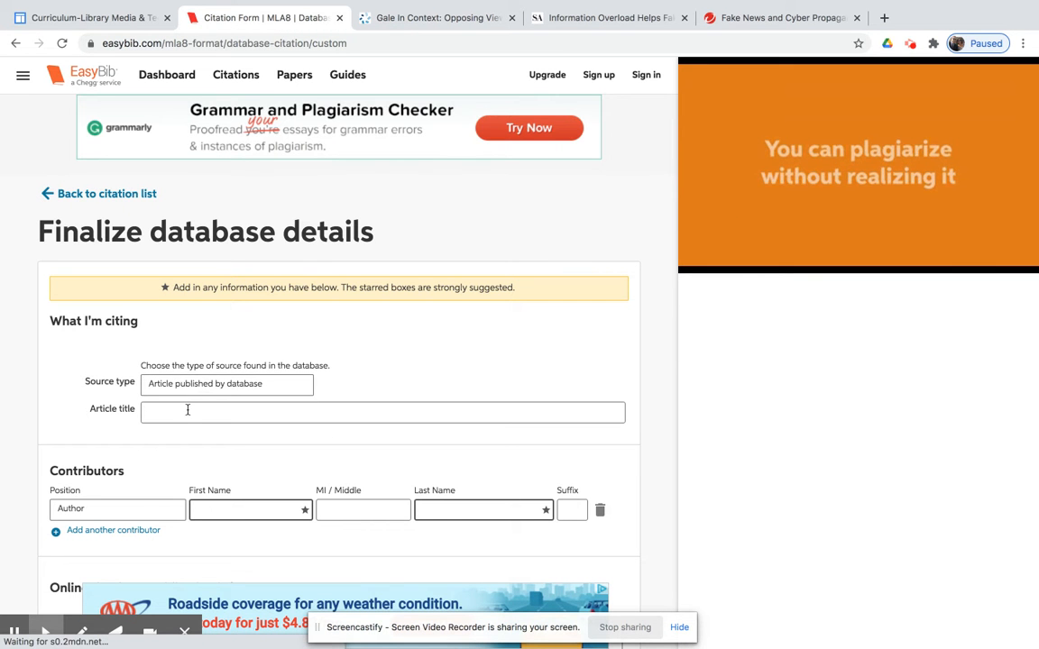
click(187, 412)
click(408, 20)
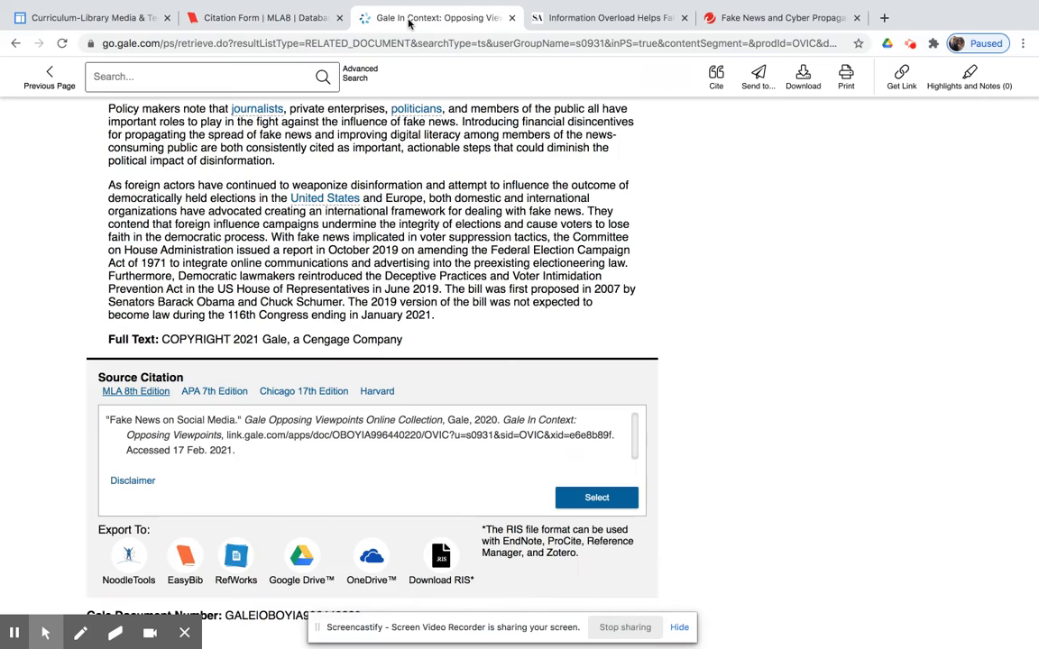
scroll(414, 226, up, 20)
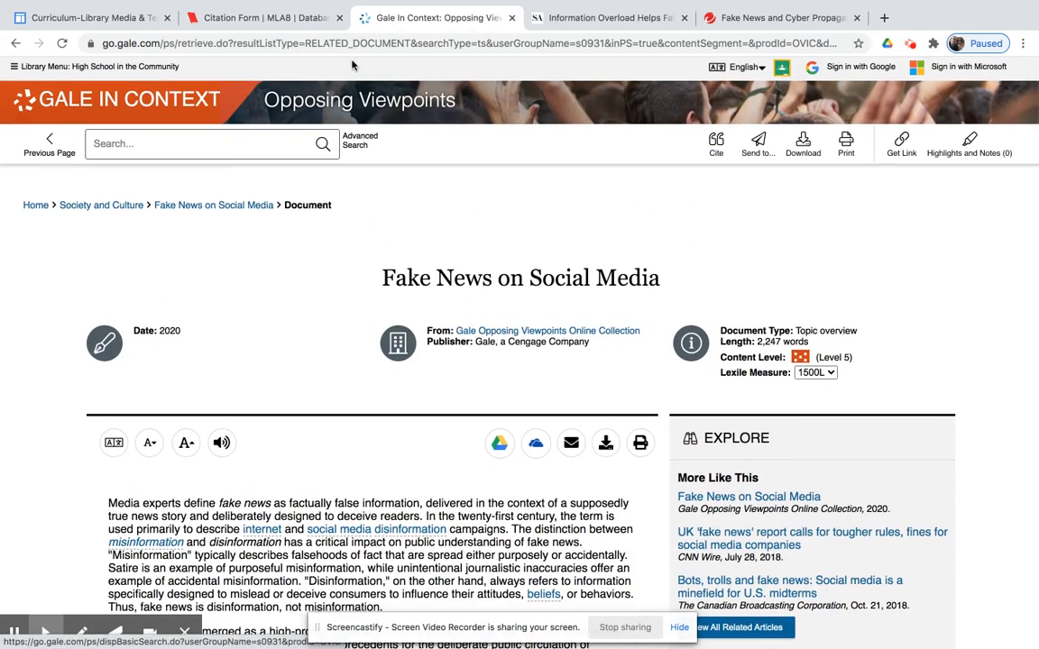
click(249, 20)
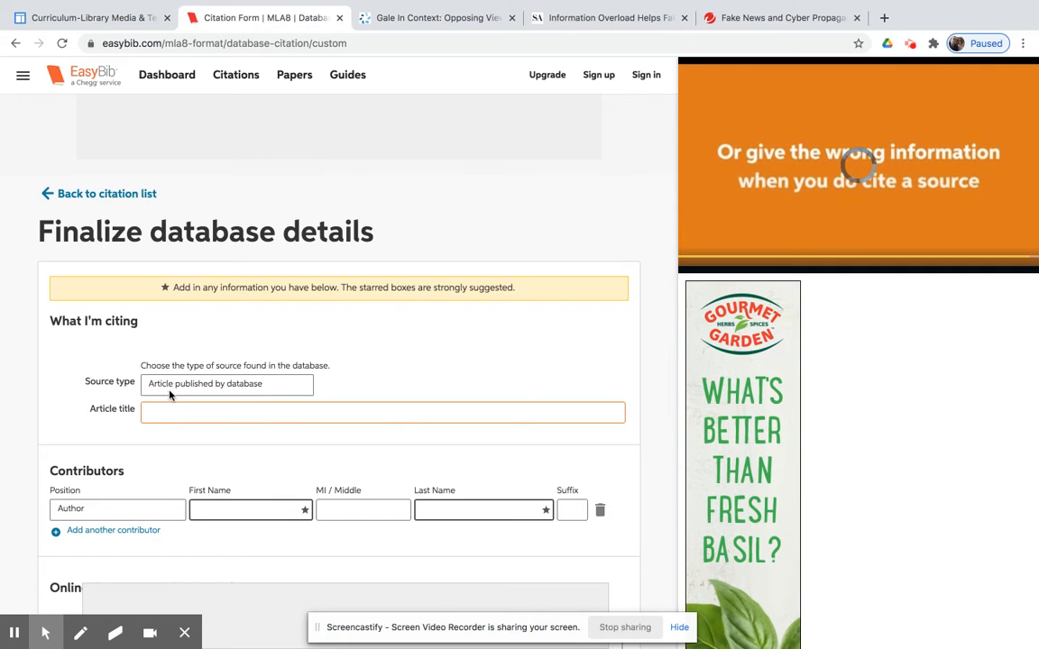
text(Fl)
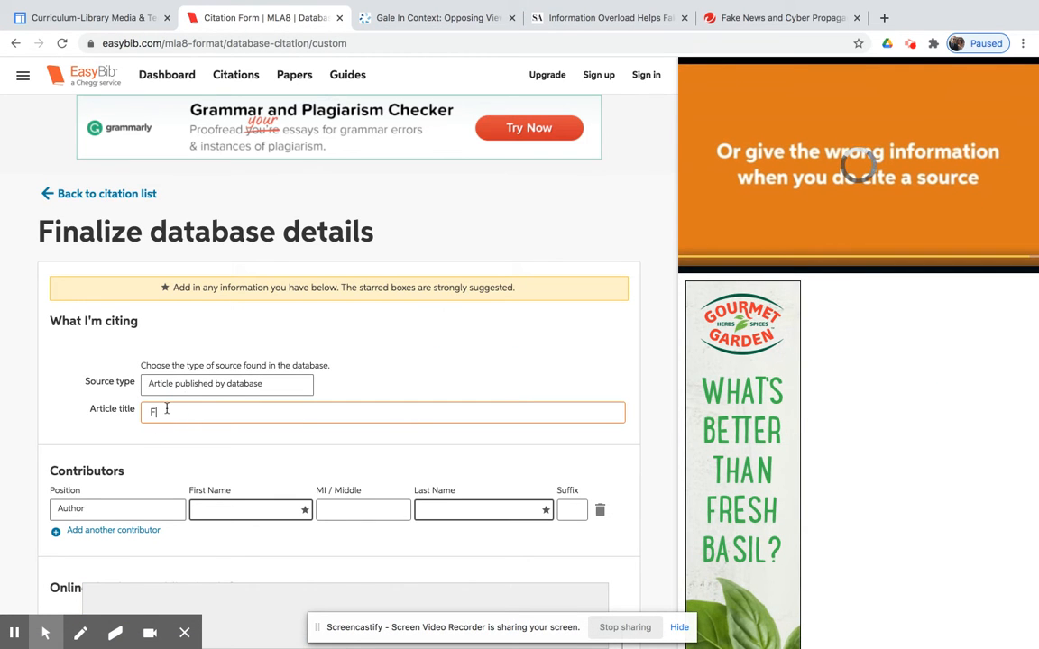
text(ake News o)
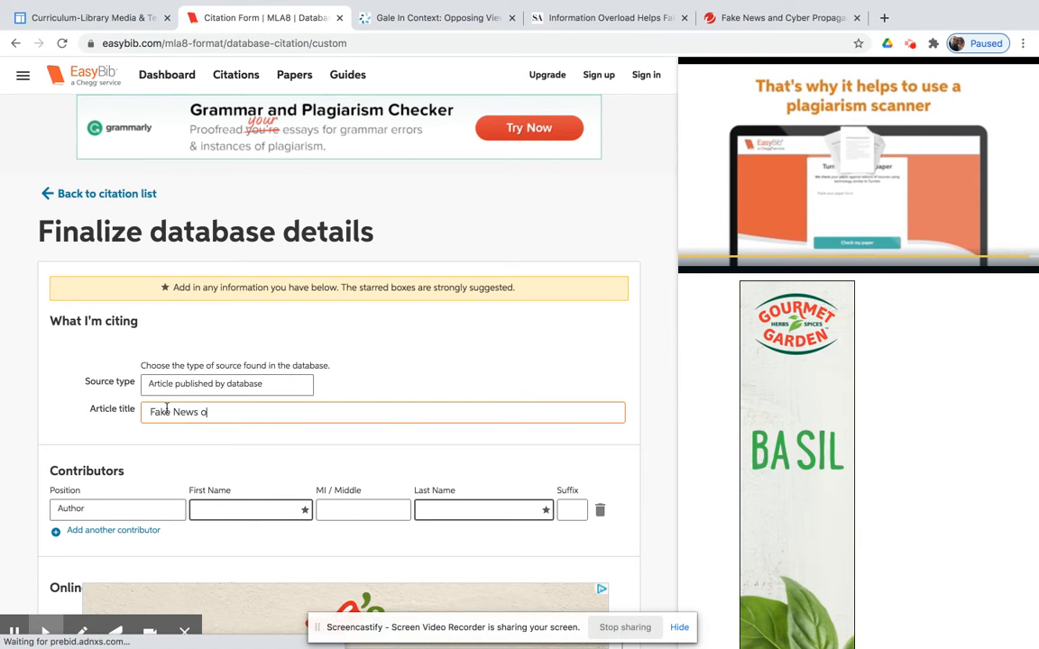
text(n Social )
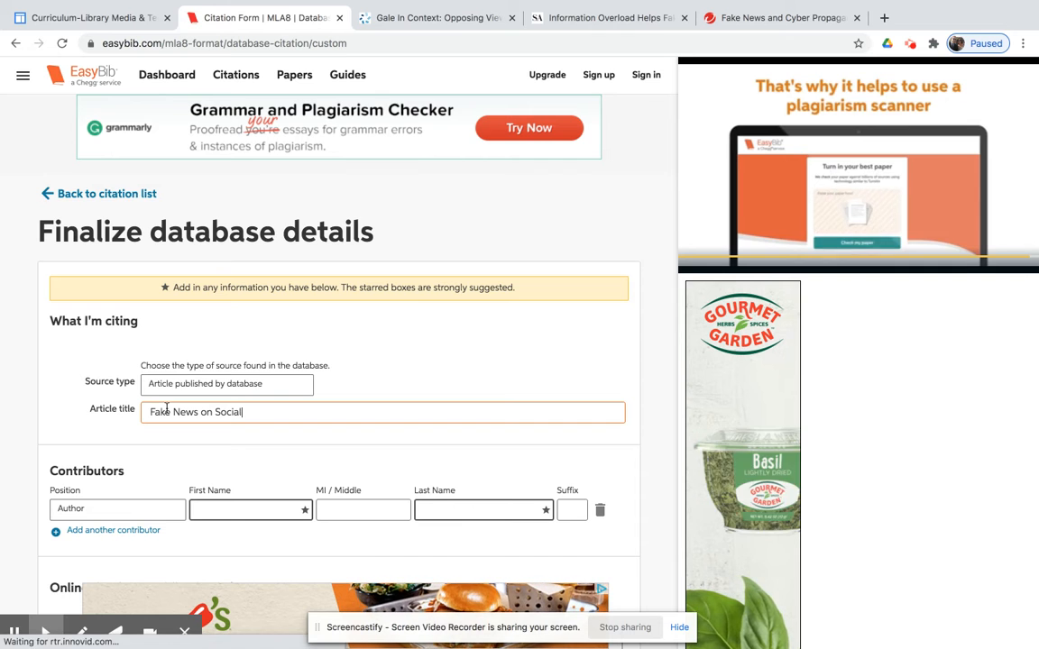
text(Media)
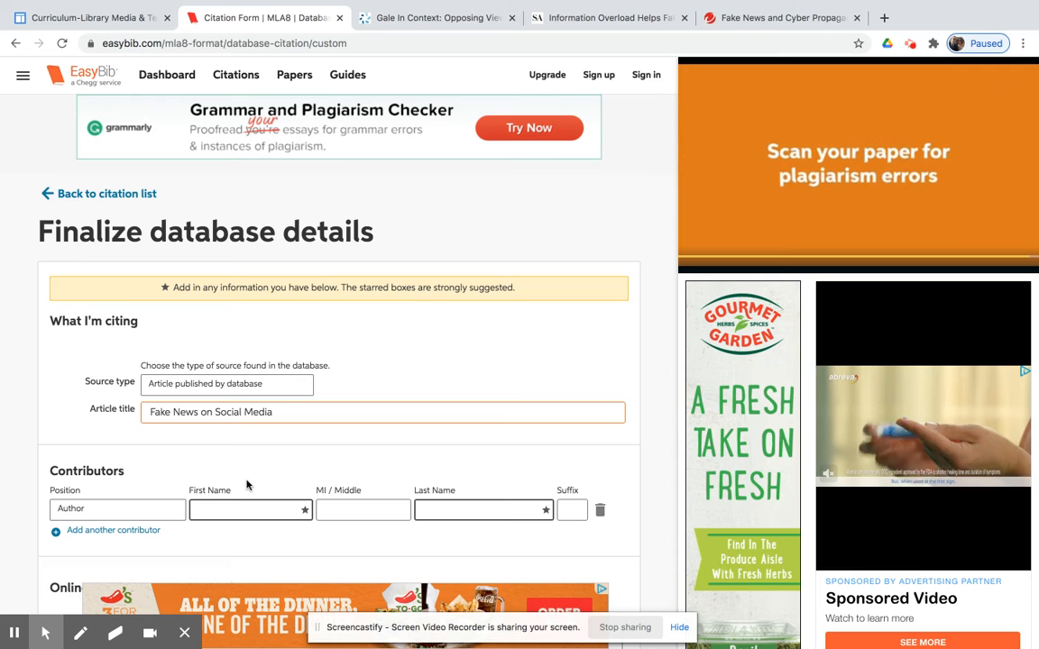
Step: Set the database to "Opposing Viewpoints", the service to "Gale" and the electronic publication year to 2020
scroll(246, 485, down, 5)
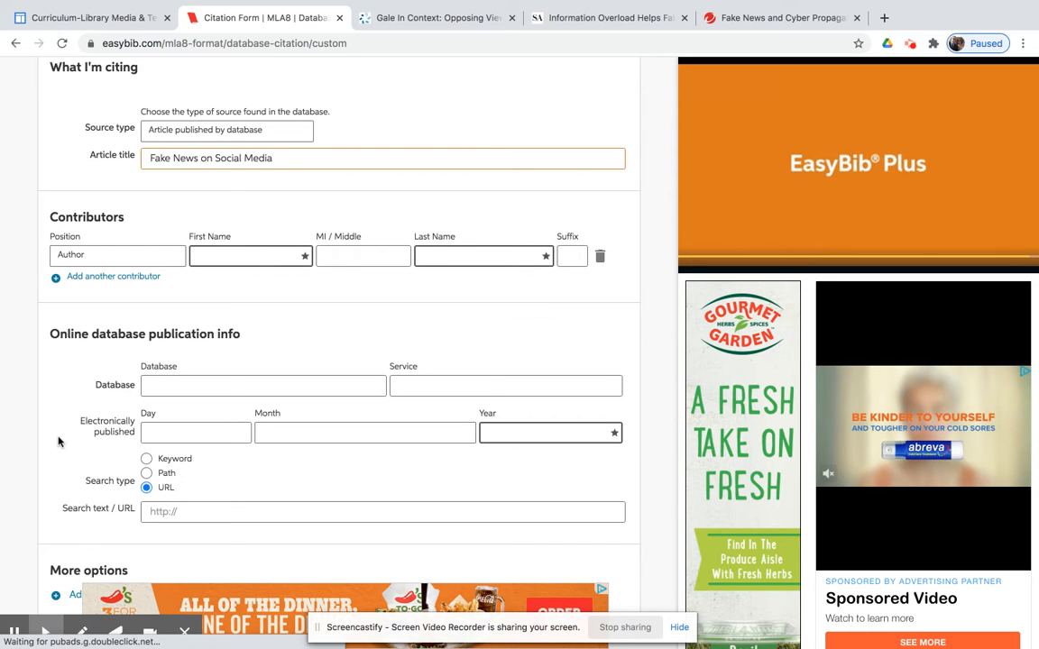
click(173, 388)
text(O)
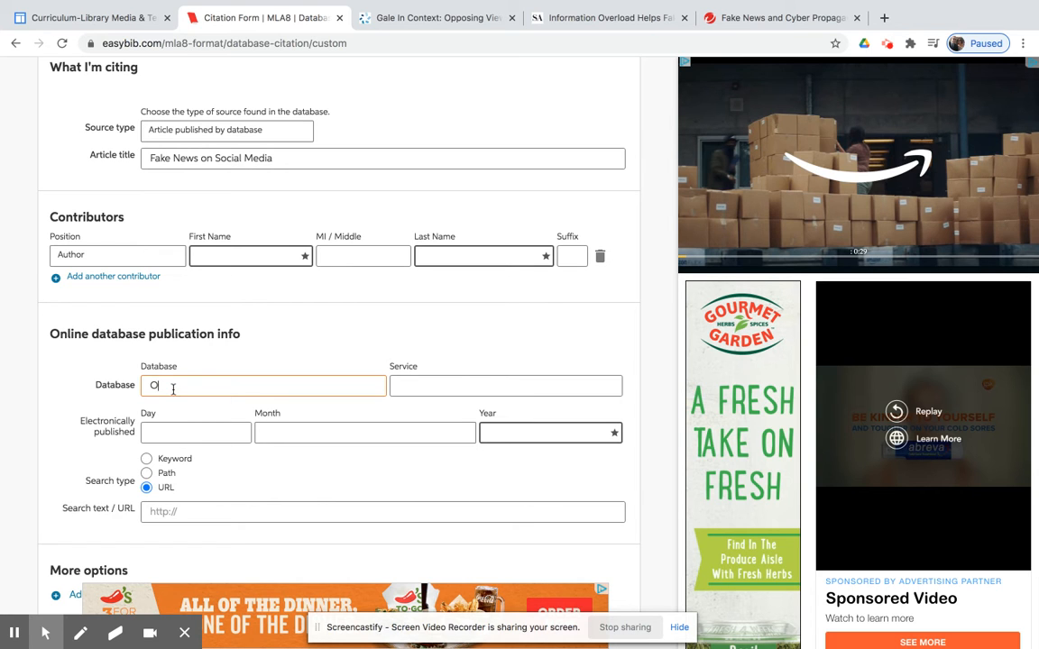
text(pposing Viewpoints)
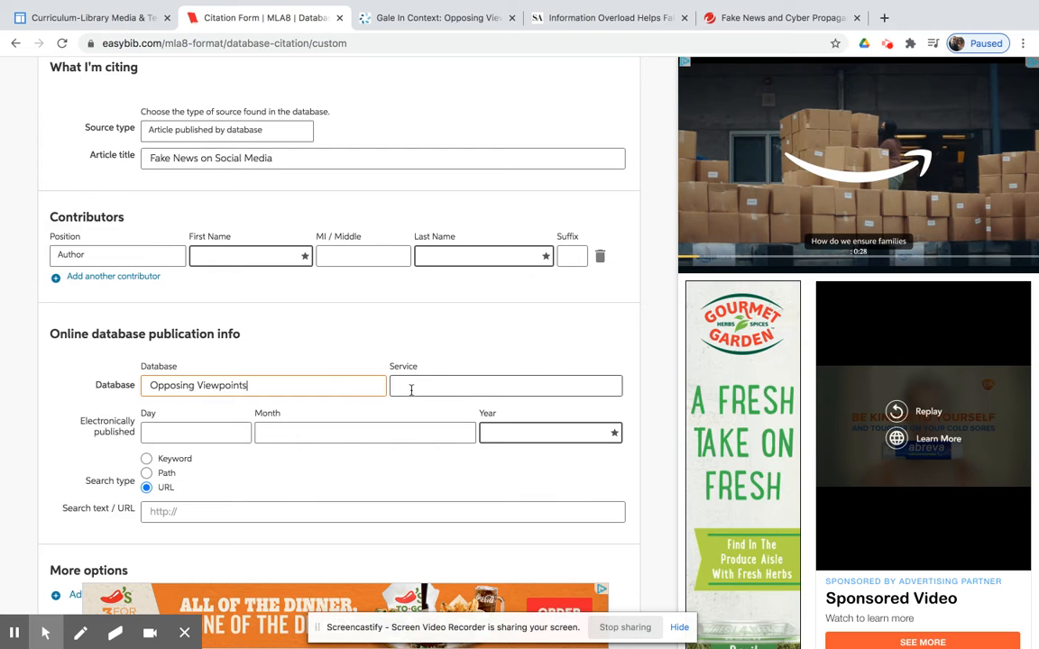
click(411, 388)
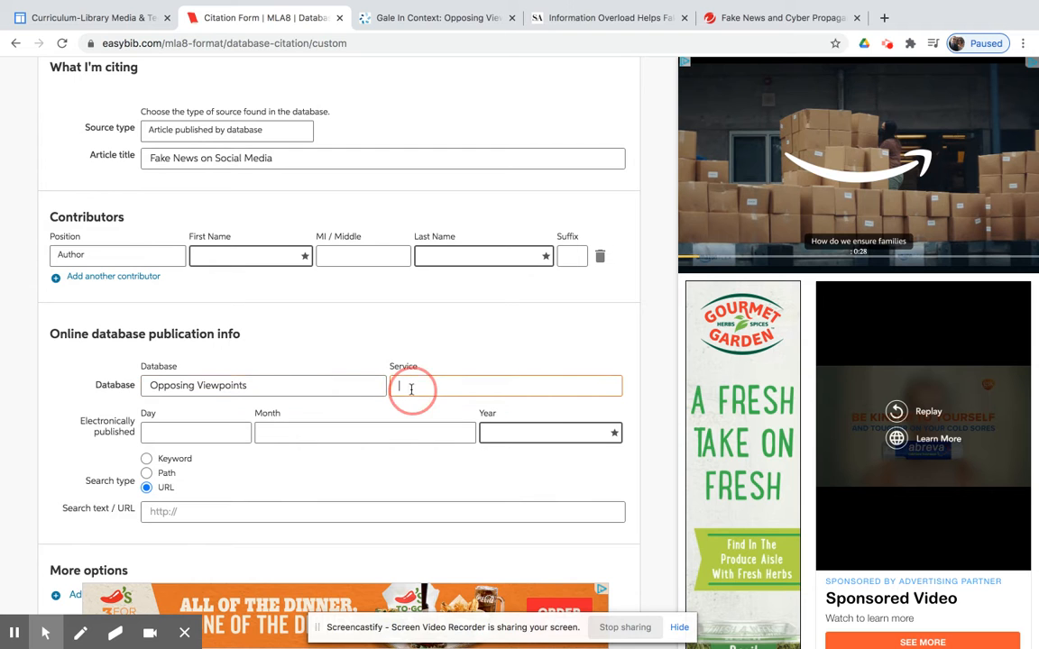
text(Gale)
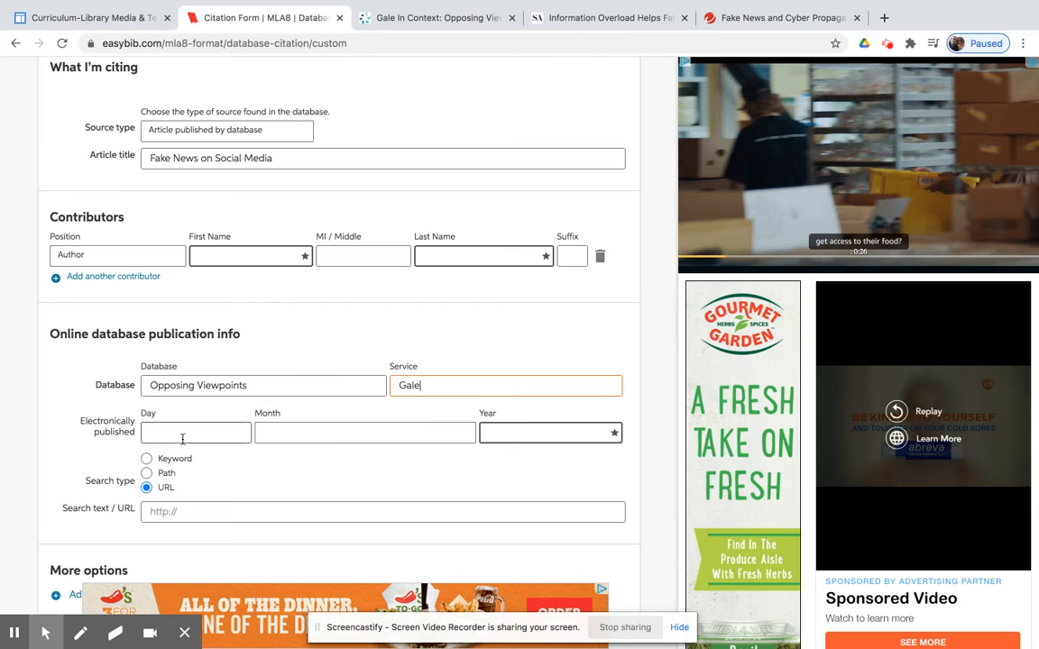
click(500, 435)
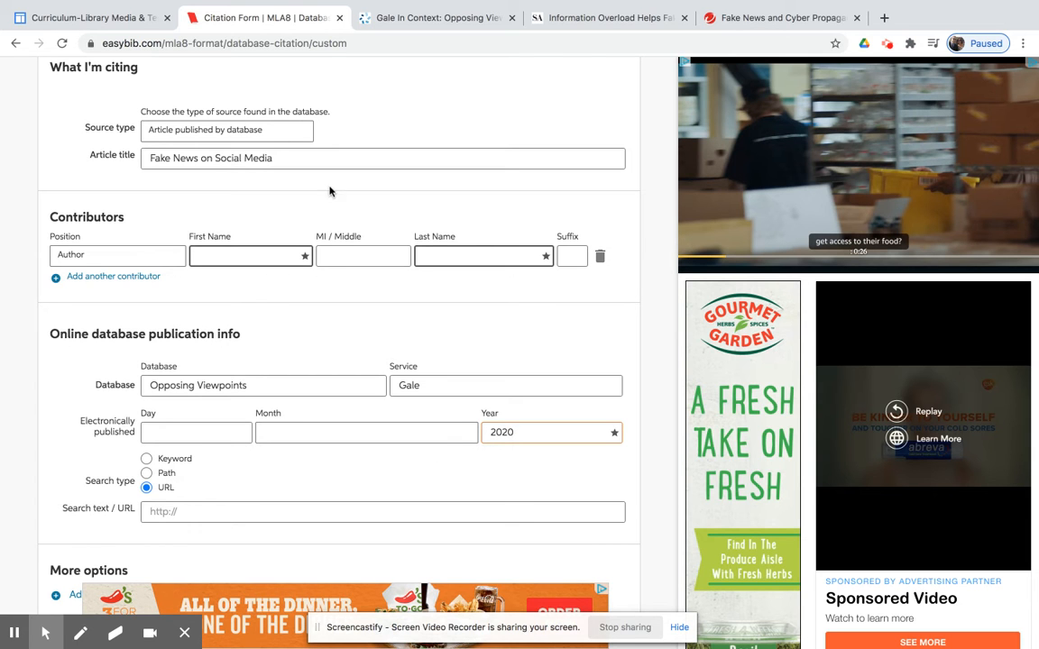
Step: Copy the web address of the Gale article and paste it as the search URL in the EasyBib database citation form
click(428, 19)
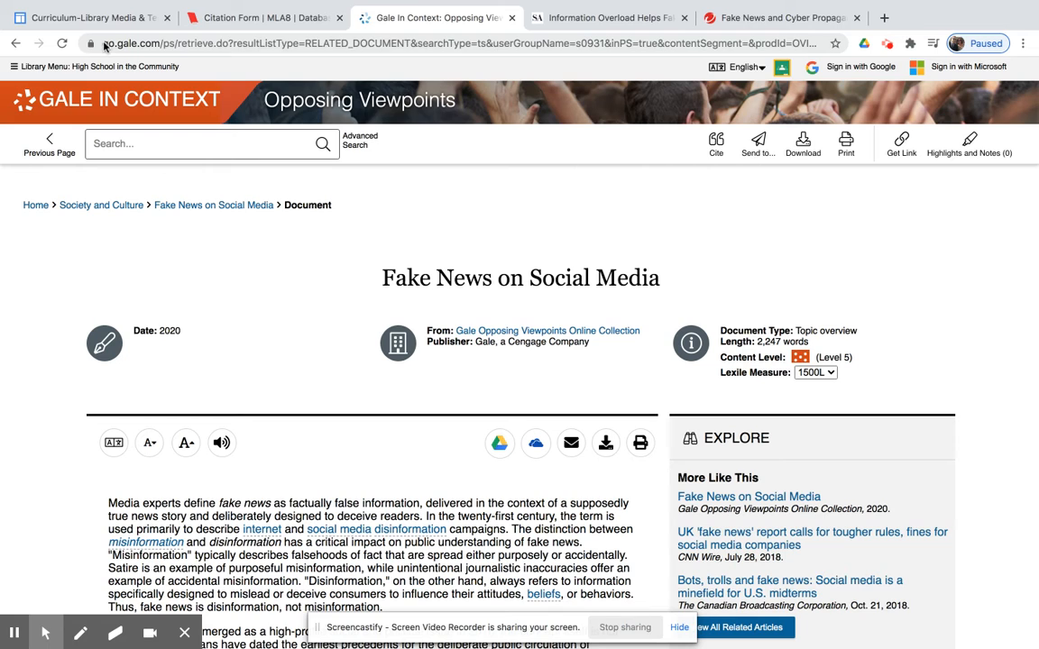
click(105, 46)
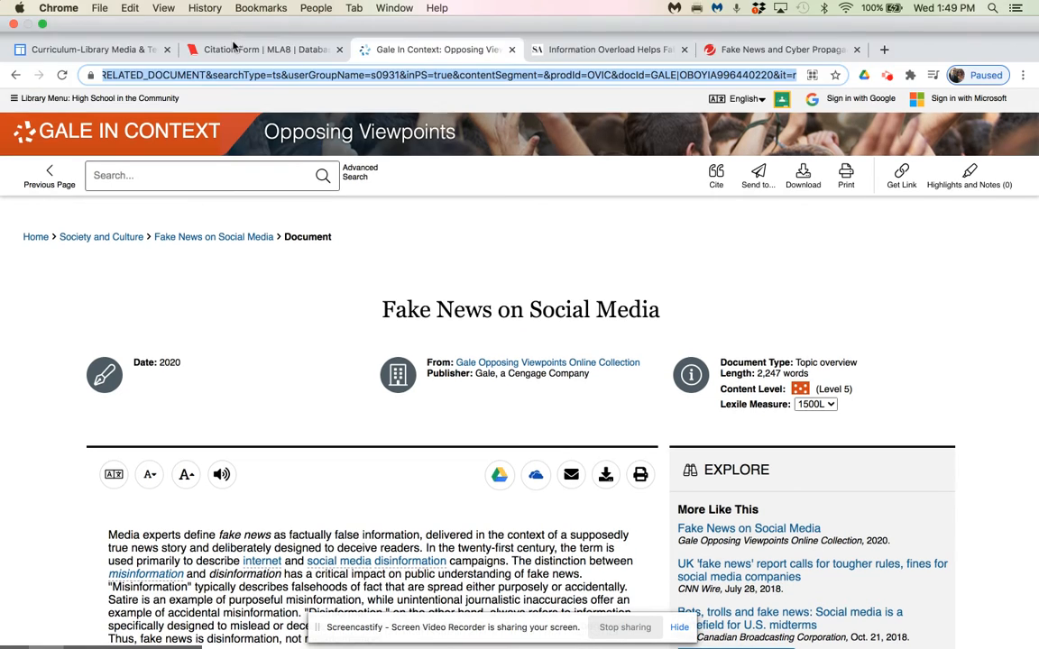
click(226, 52)
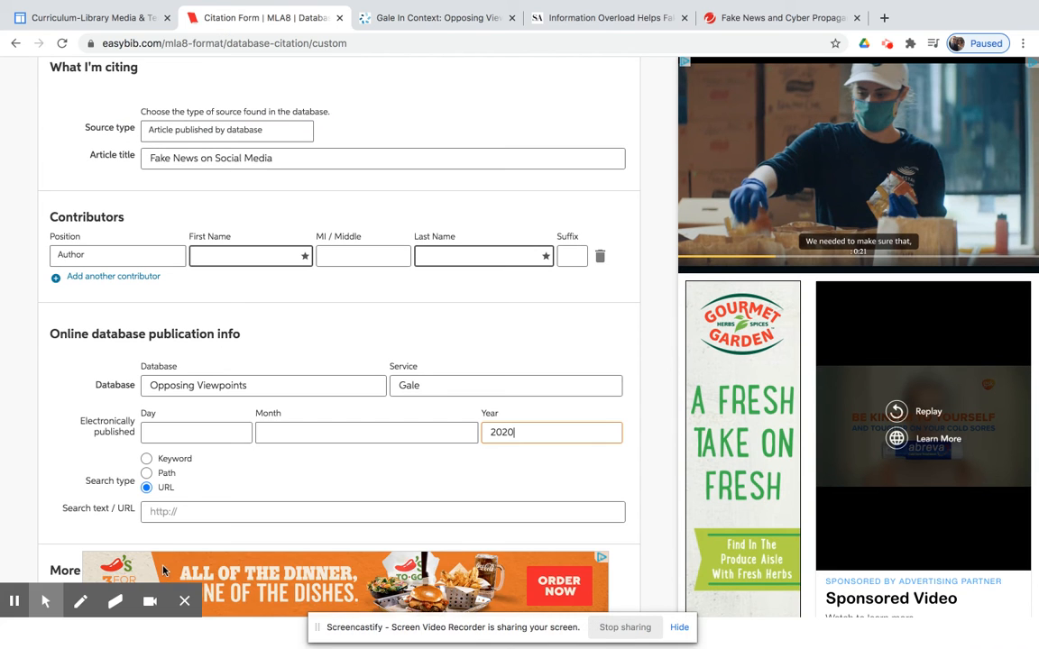
click(162, 511)
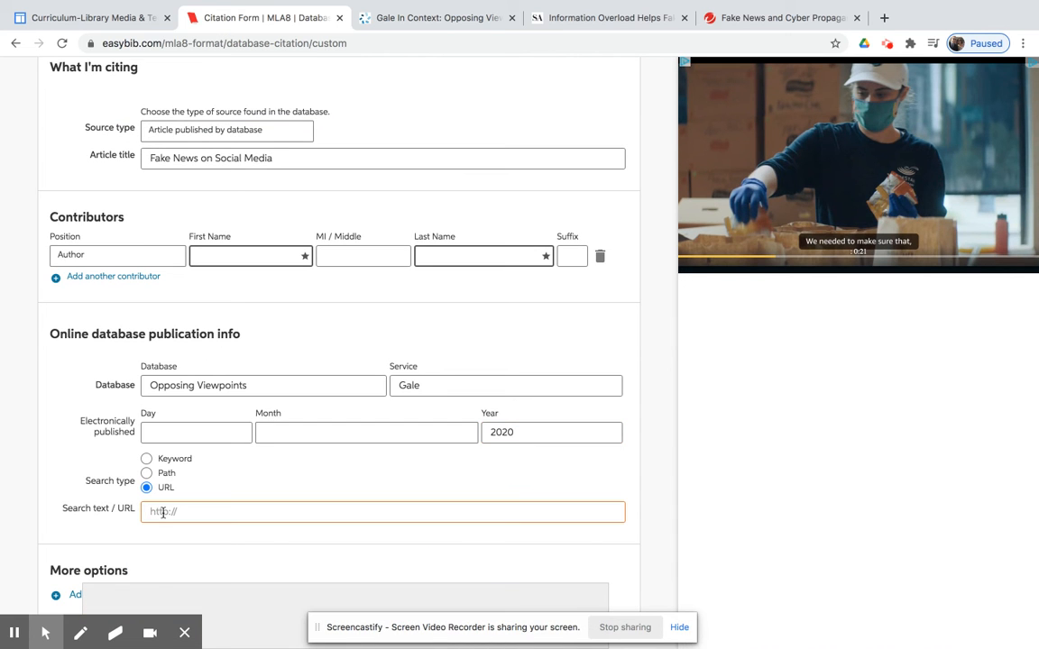
key(super+v)
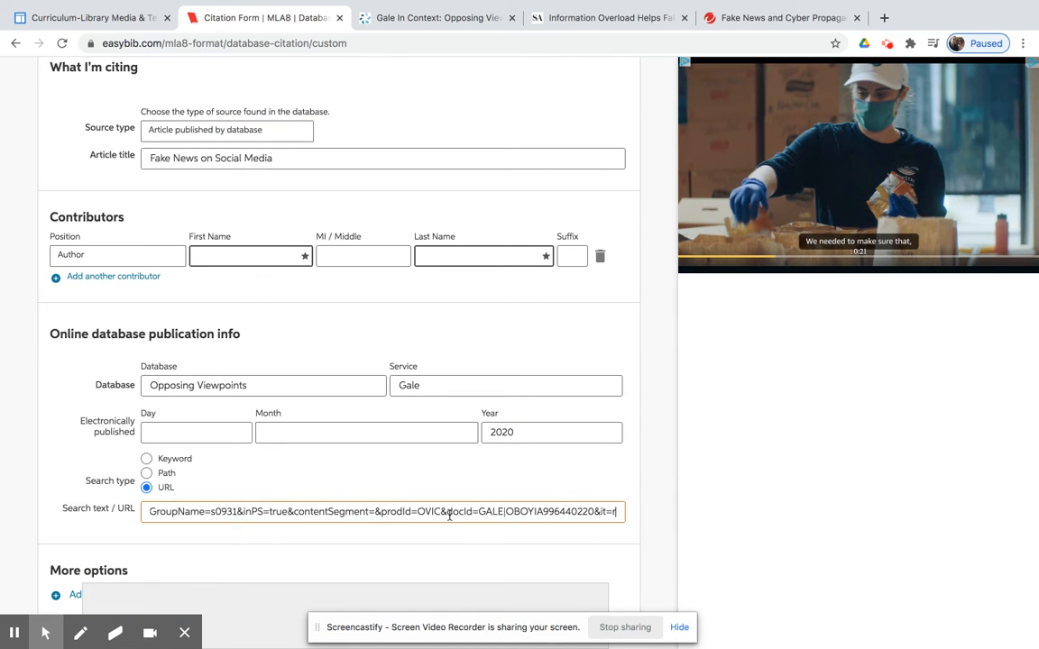
Step: Complete the "Fake News on Social Media" citation and ignore its missing-info notice in the citation list
scroll(449, 514, down, 3)
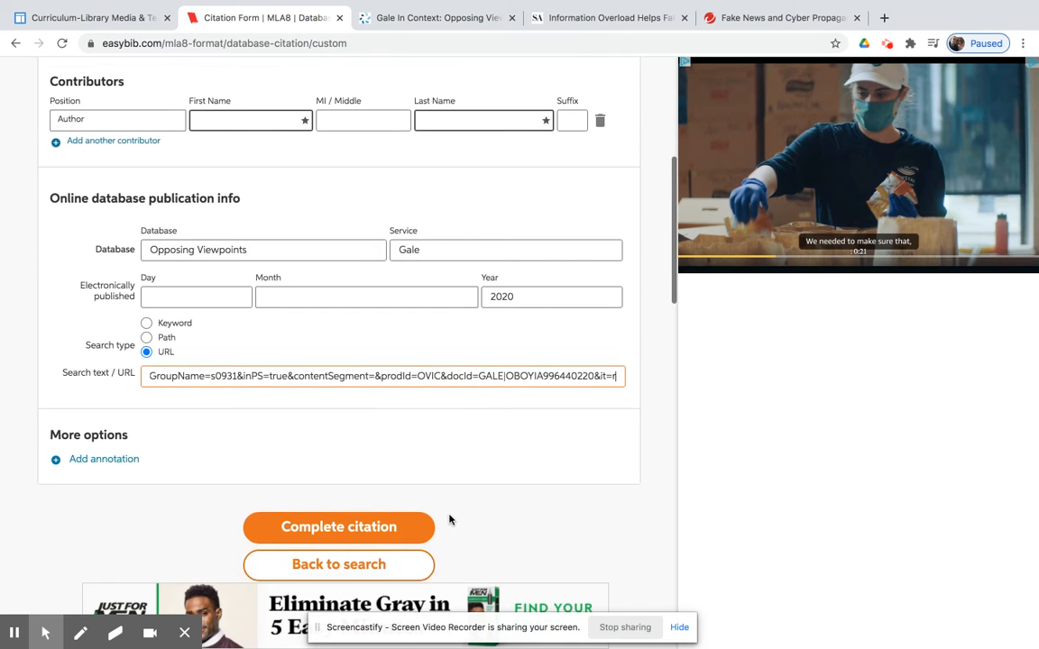
scroll(424, 514, down, 1)
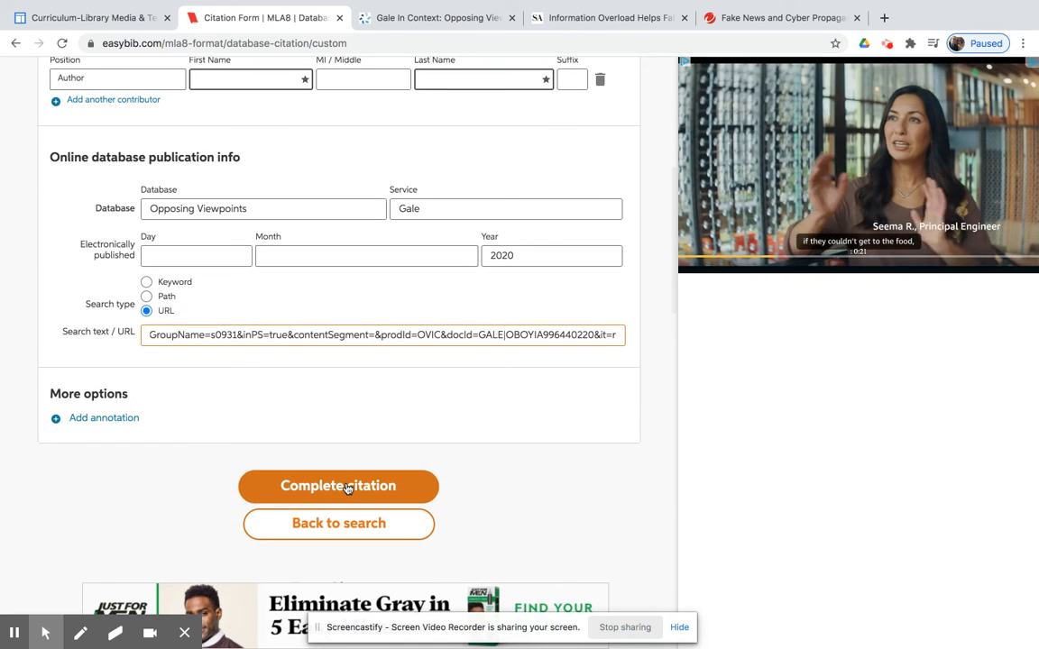
click(346, 488)
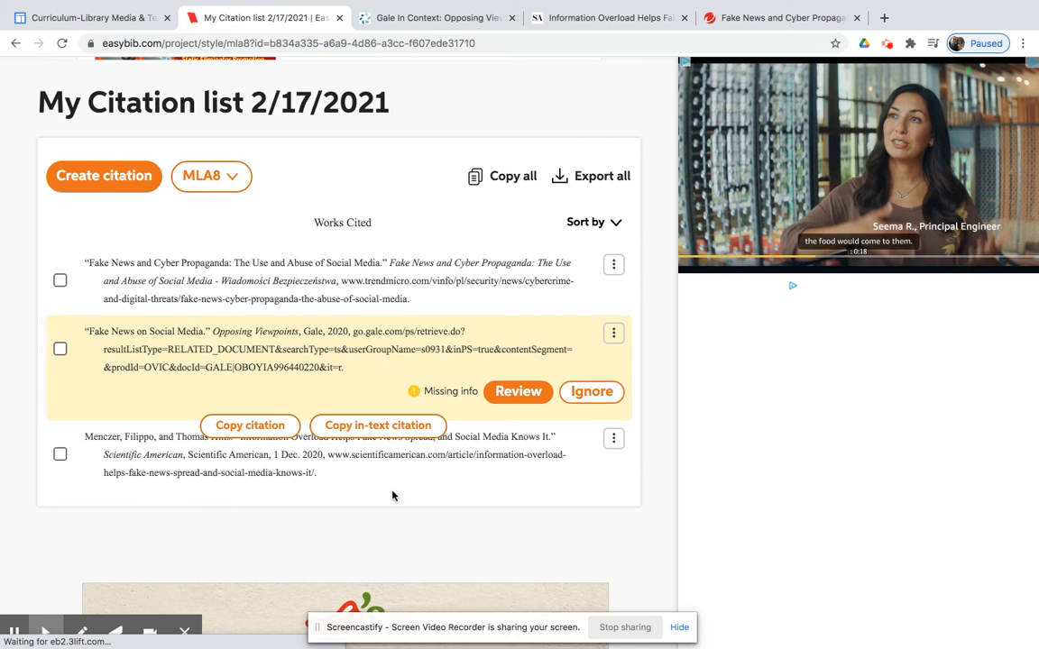
click(591, 392)
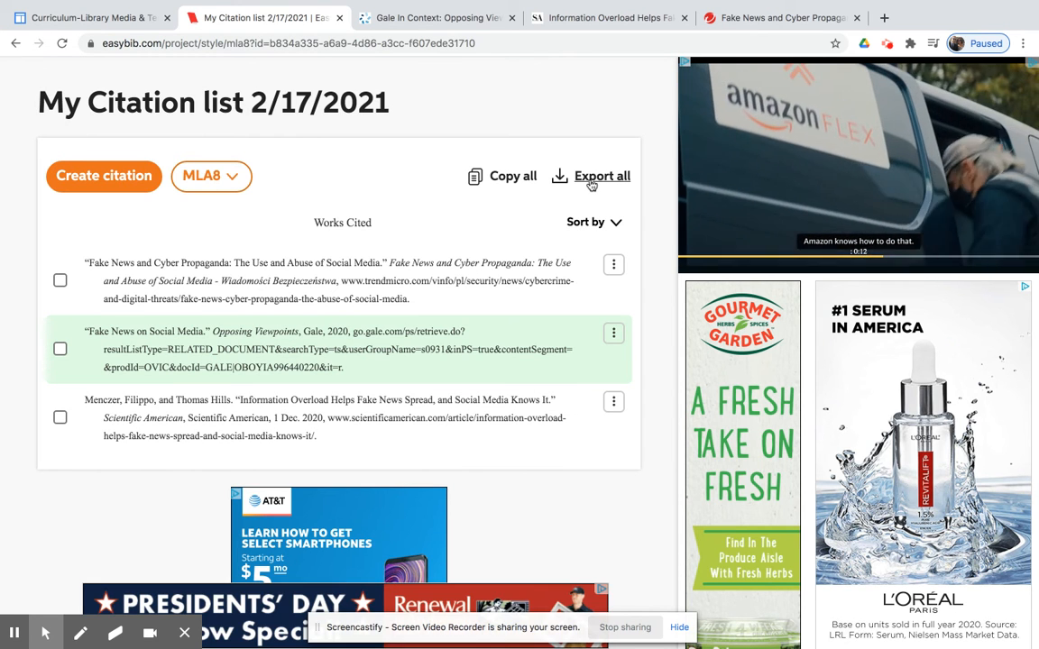
Step: Export the entire citation list with Google Docs as the destination
click(591, 180)
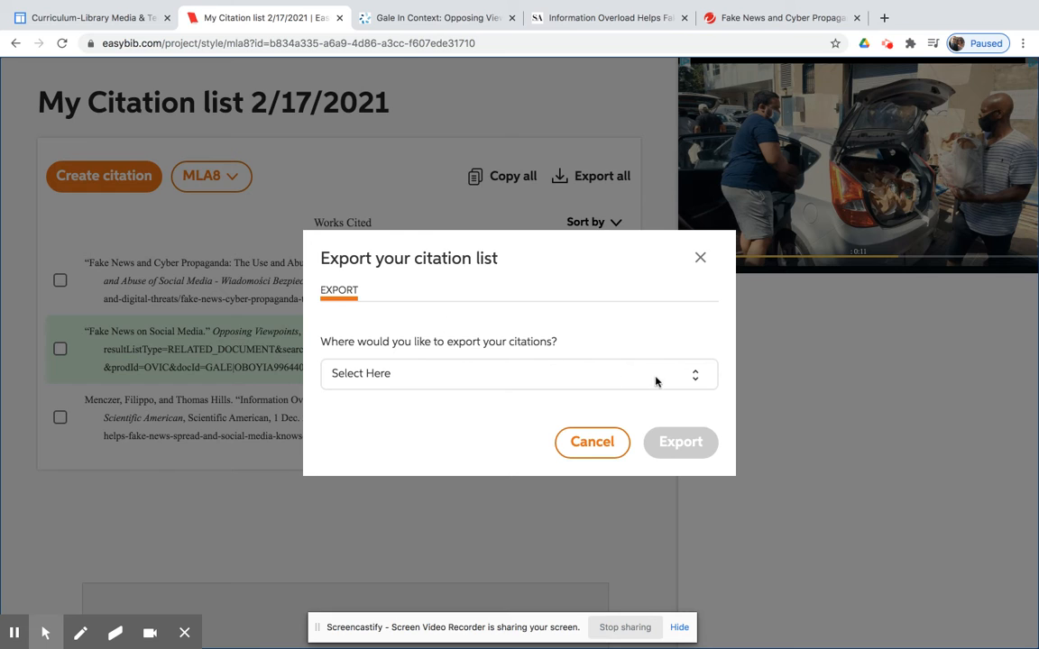
click(695, 378)
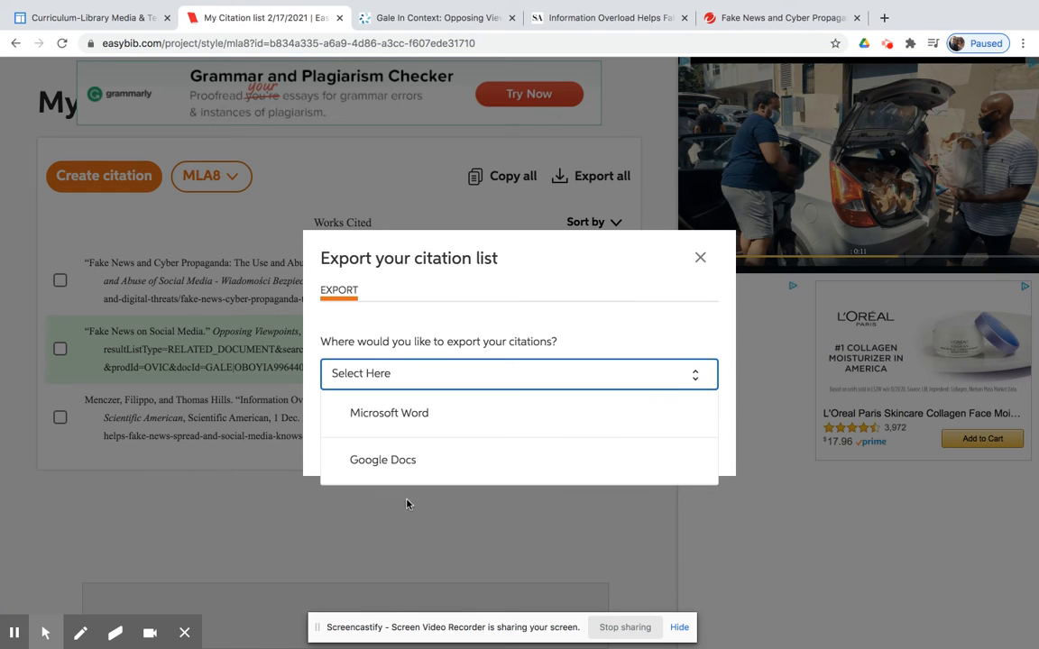
click(397, 462)
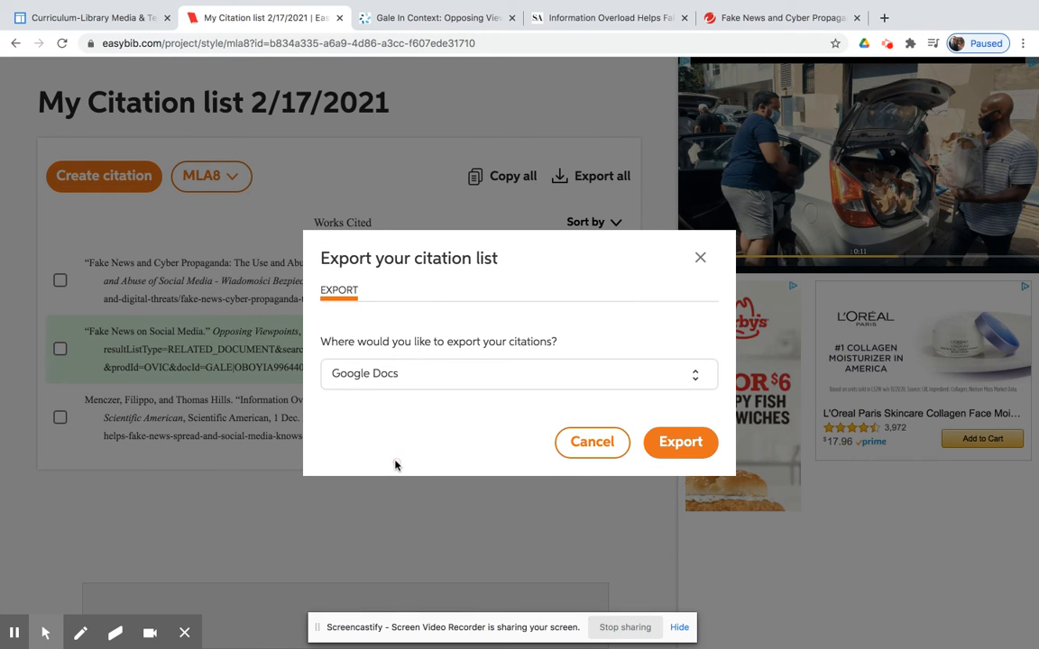
click(680, 442)
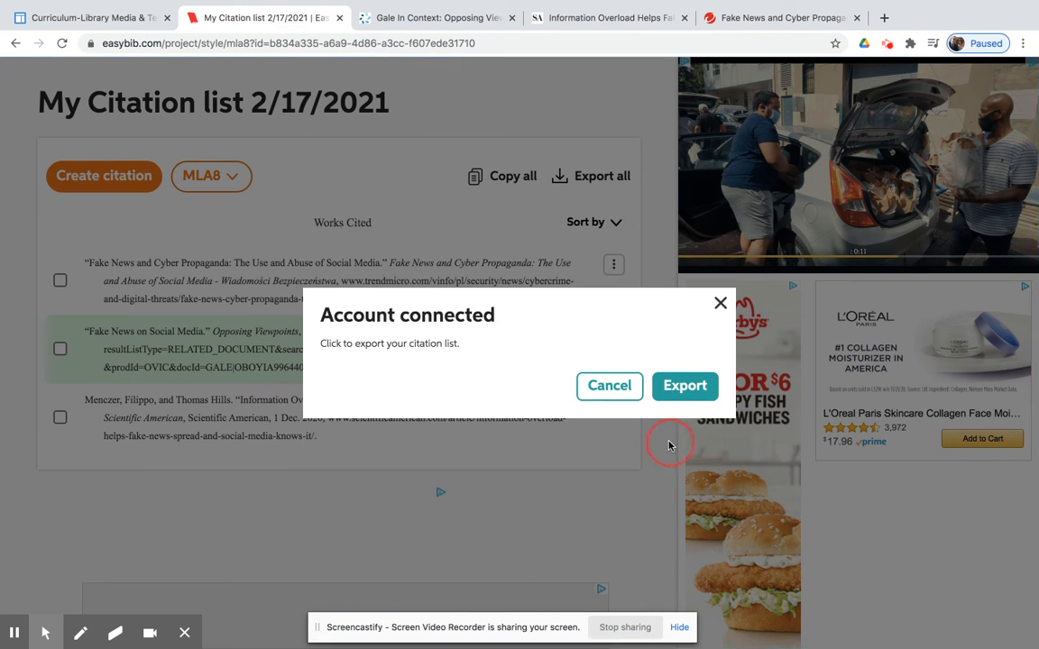
scroll(437, 550, down, 3)
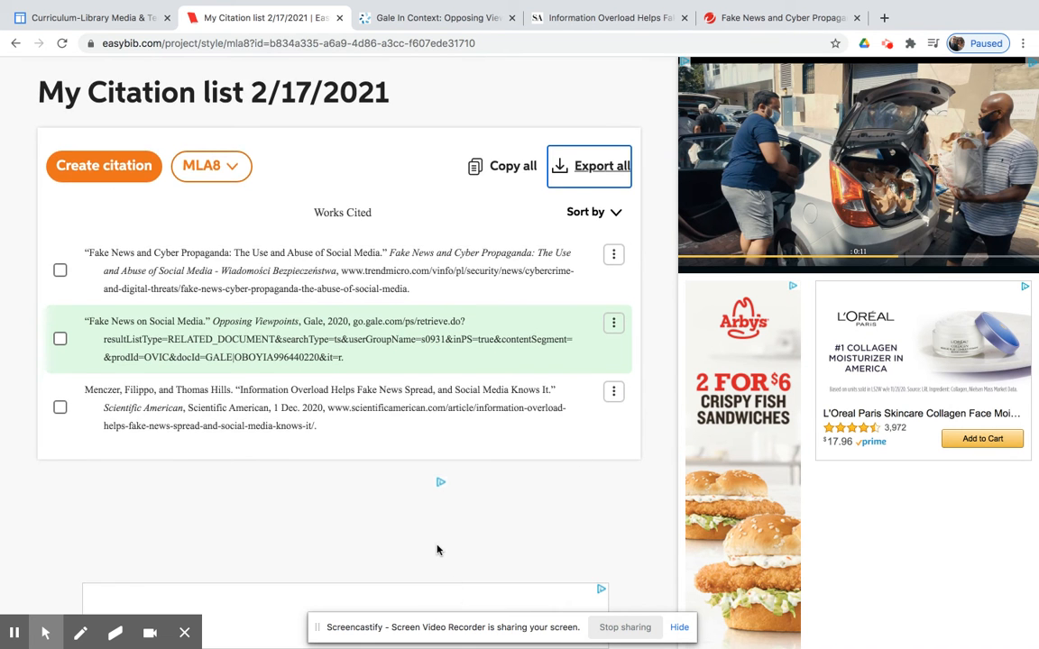
scroll(438, 550, up, 4)
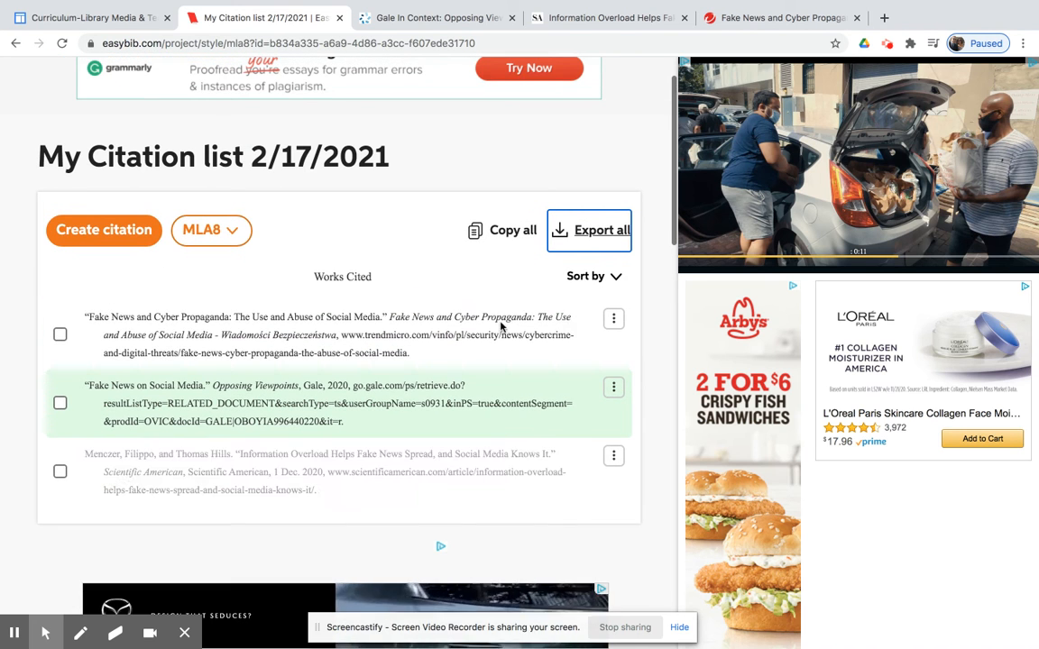